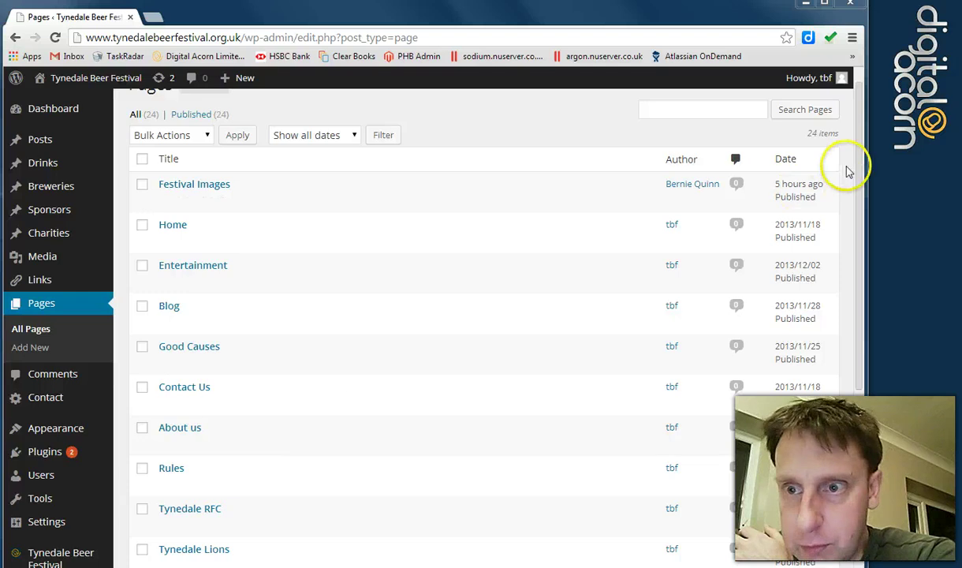
# Scroll down the All Pages list and open the Tickets page in the editor
pyautogui.moveTo(858, 172)
pyautogui.mouseDown()
pyautogui.moveTo(842, 295)
pyautogui.moveTo(842, 419)
pyautogui.mouseUp()
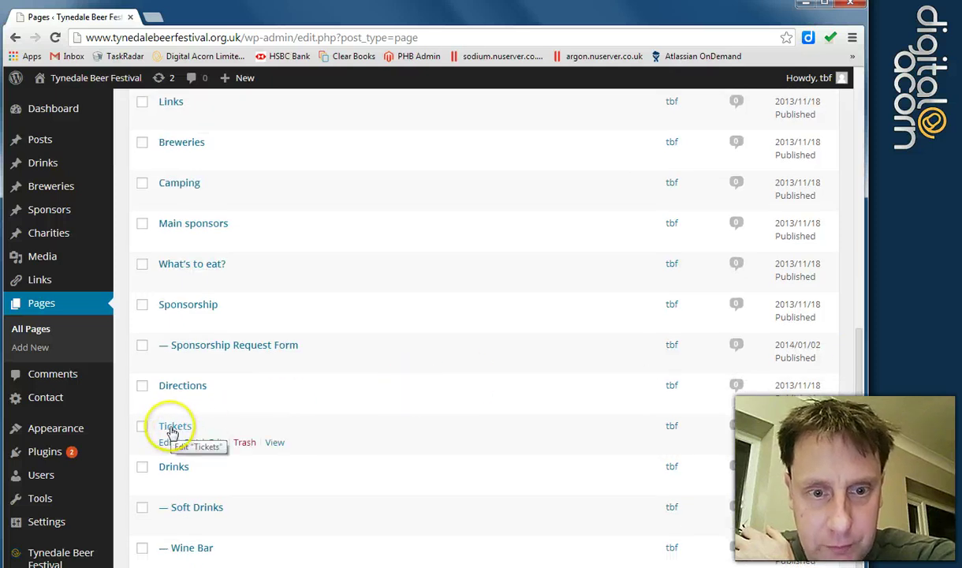
pyautogui.click(168, 444)
# Open the Insert Media dialog via Add Media in the Tickets page editor
pyautogui.click(289, 401)
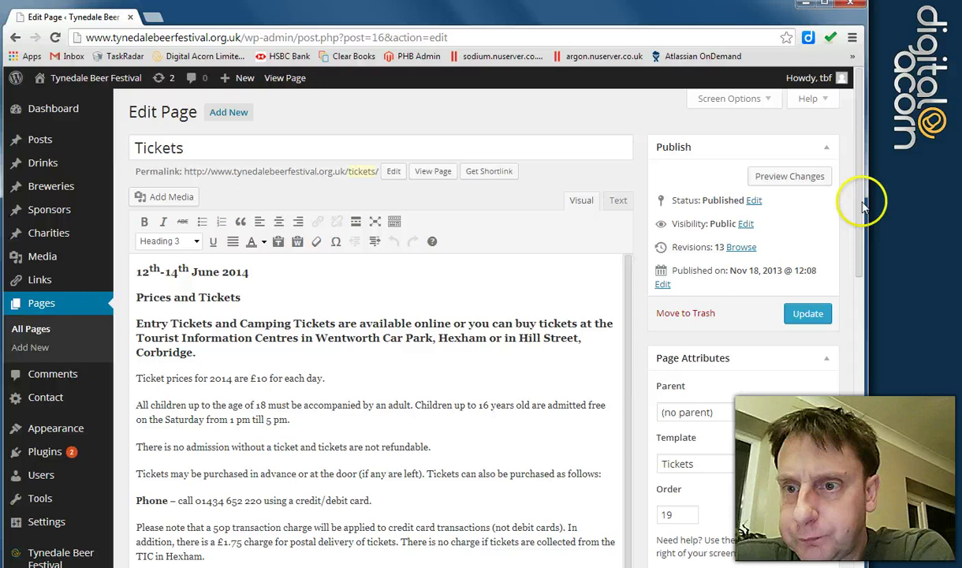
pyautogui.moveTo(864, 203); pyautogui.dragTo(860, 228)
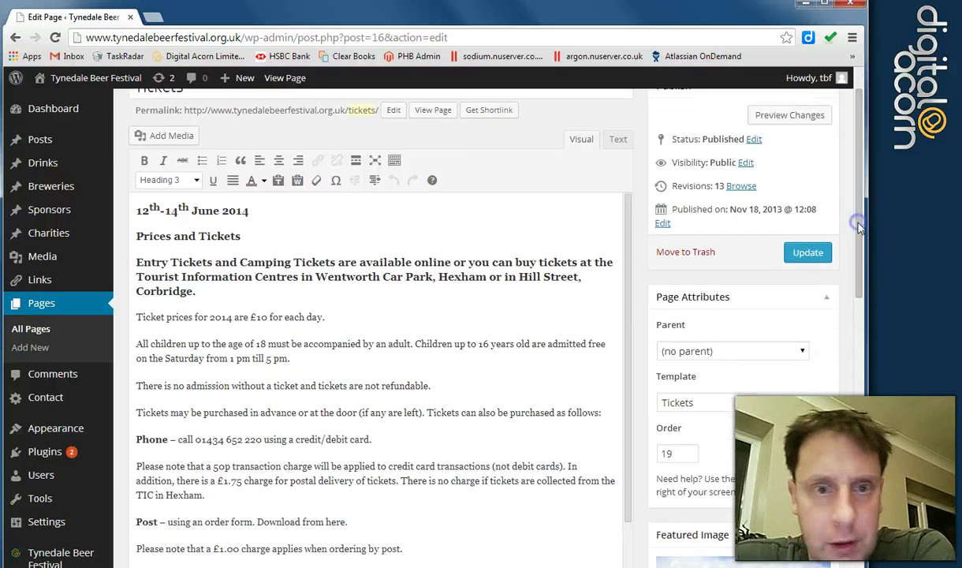
pyautogui.click(166, 139)
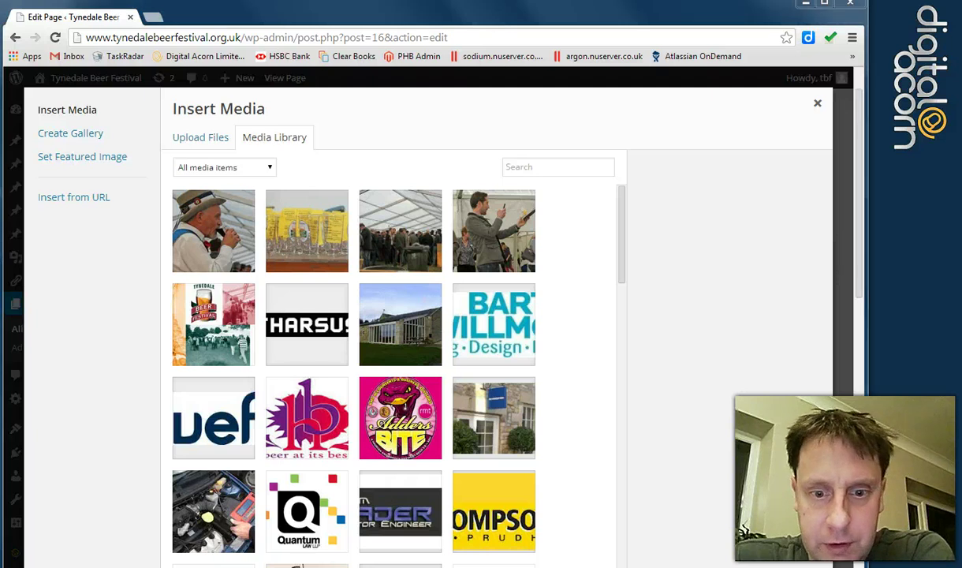
# Drag ticketorderform2014.pdf from Downloads into the Media Library, then close the dialog
pyautogui.moveTo(446, 554); pyautogui.dragTo(565, 409)
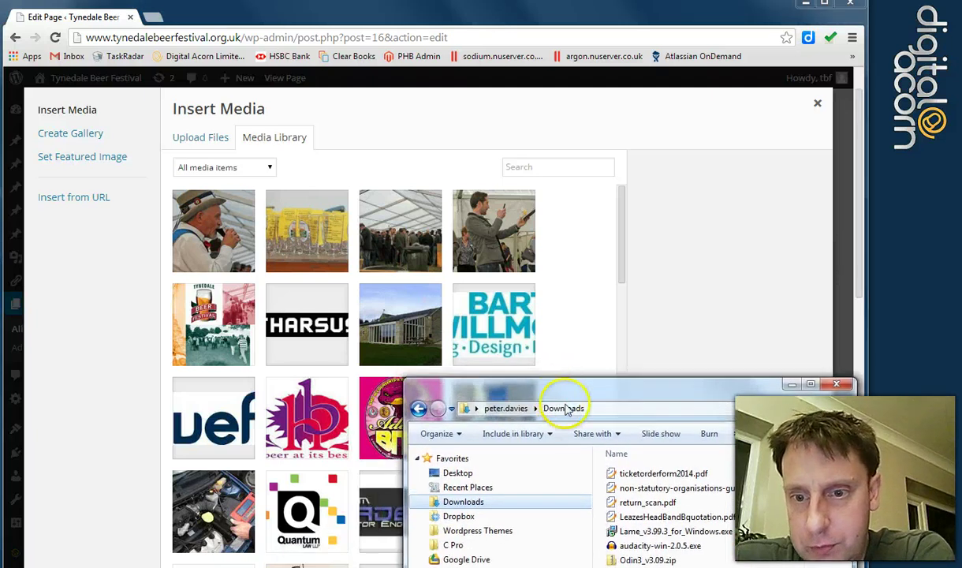
pyautogui.moveTo(659, 473); pyautogui.dragTo(419, 298)
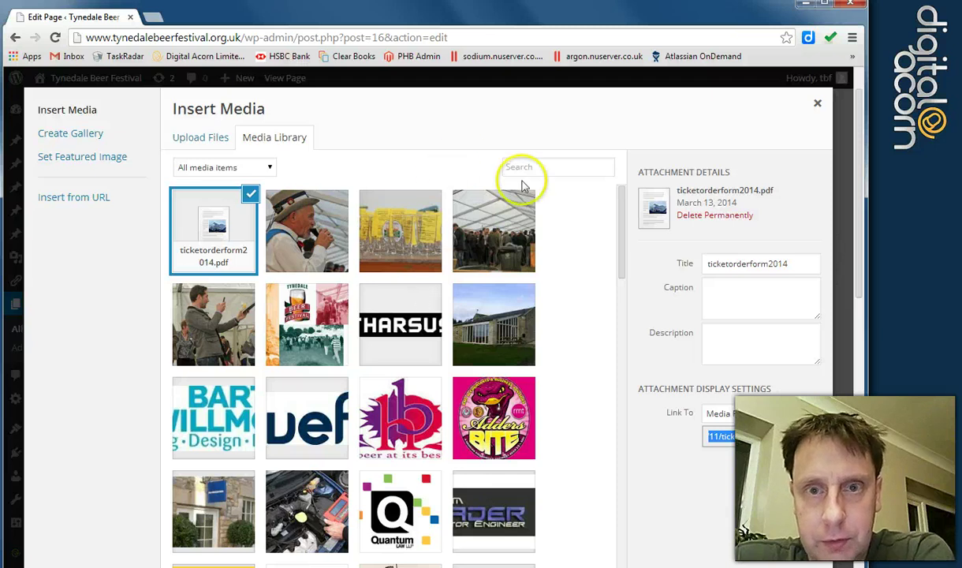
pyautogui.click(850, 312)
pyautogui.moveTo(850, 312); pyautogui.dragTo(852, 505)
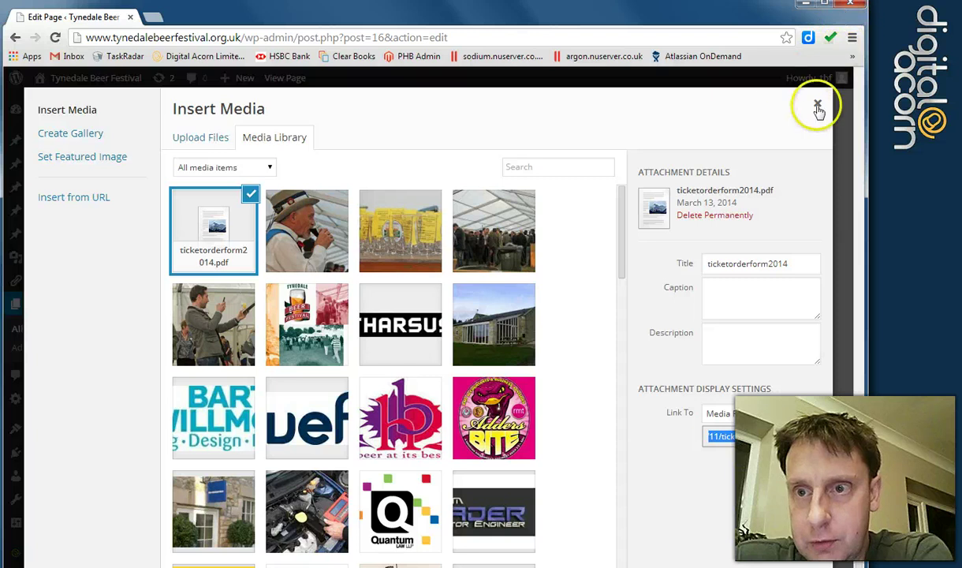
pyautogui.click(817, 107)
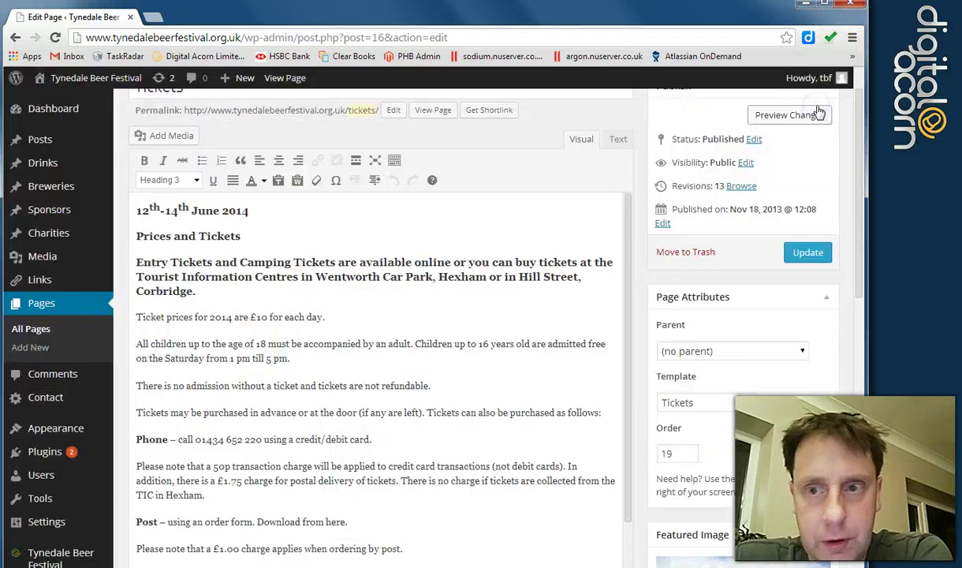
# Open the live Tickets page in a new tab and find the order-form PDF link
pyautogui.rightClick(289, 79)
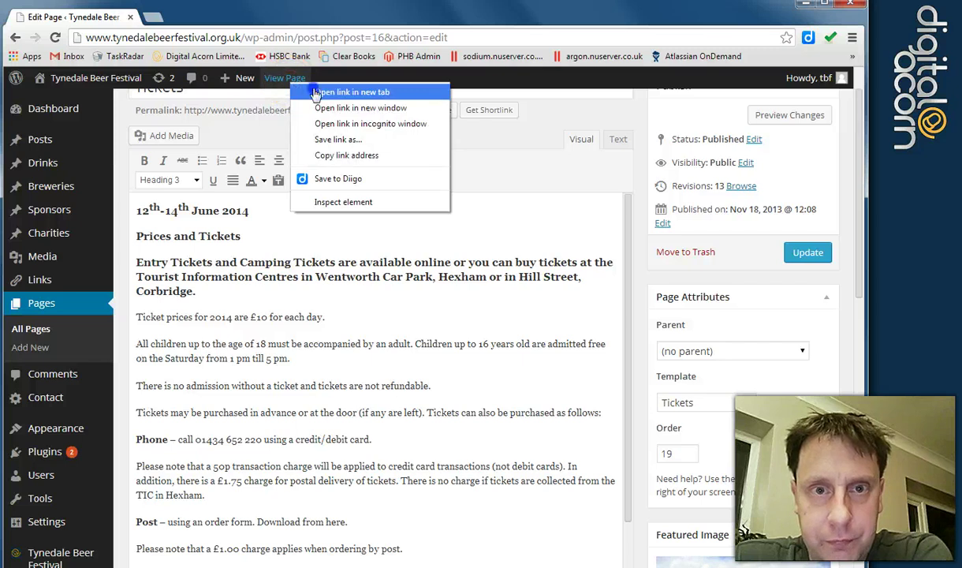
pyautogui.click(347, 92)
pyautogui.click(215, 17)
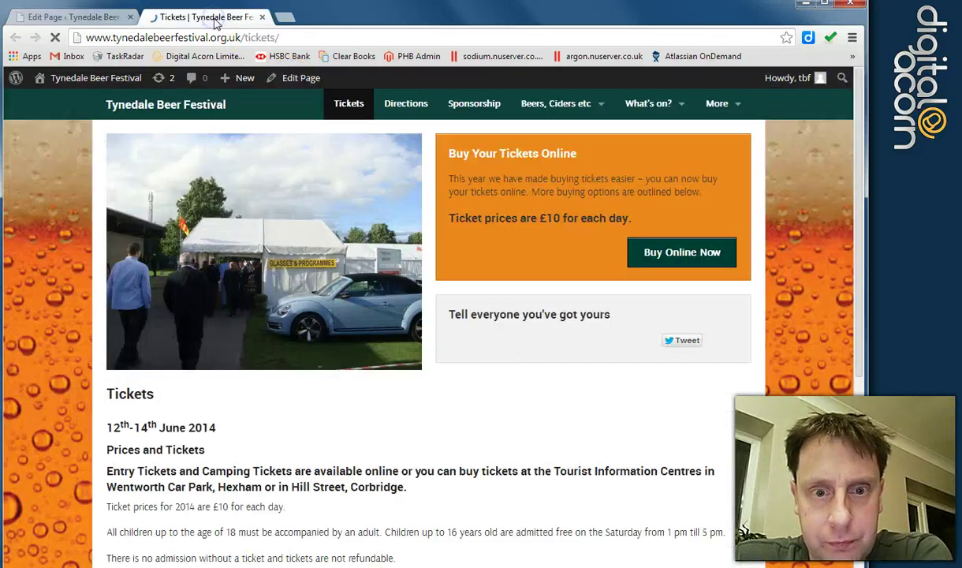
pyautogui.scroll(-6, 856, 315)
pyautogui.scroll(-3, 838, 516)
pyautogui.scroll(1, 838, 517)
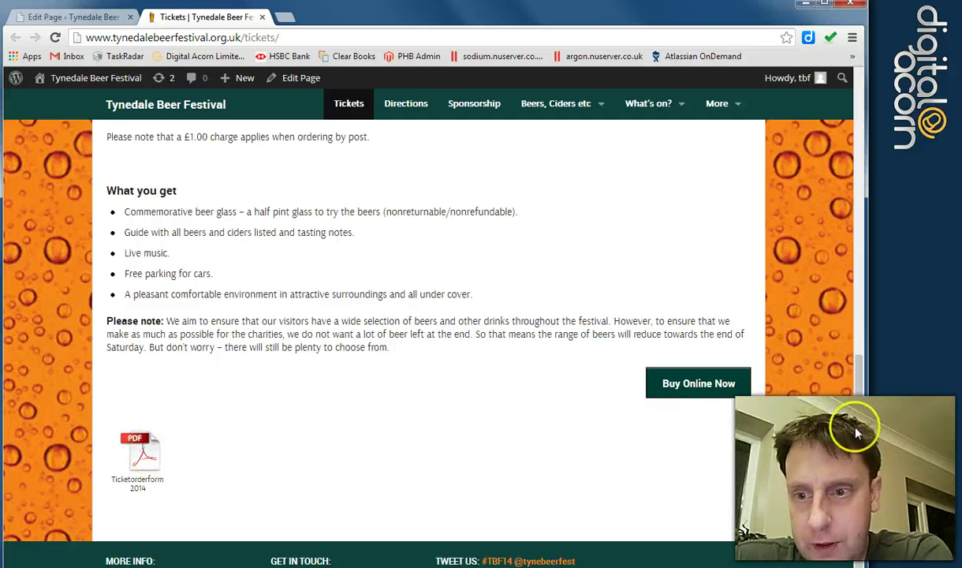
pyautogui.rightClick(149, 456)
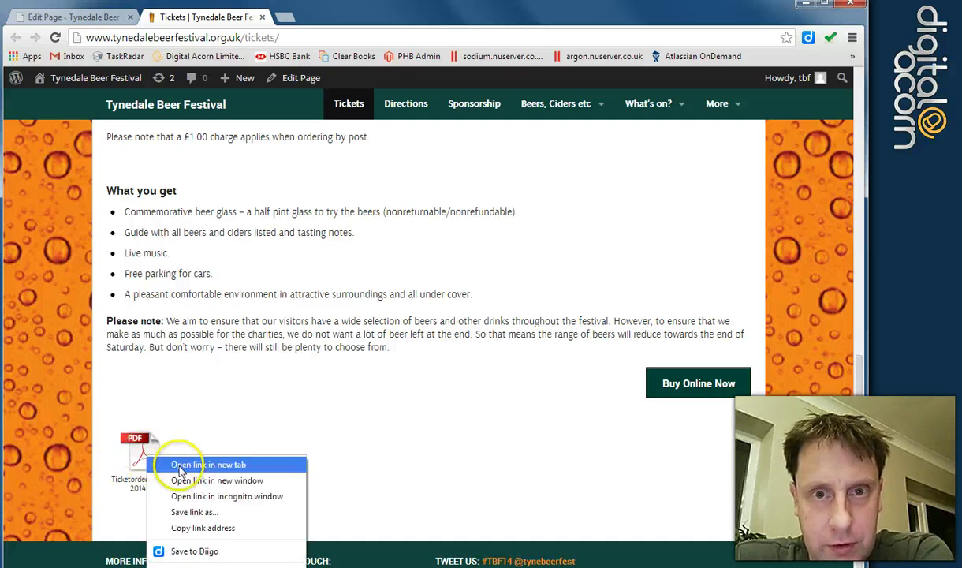
# Open the ticket order form PDF in its own tab and select its web address
pyautogui.click(180, 467)
pyautogui.click(327, 17)
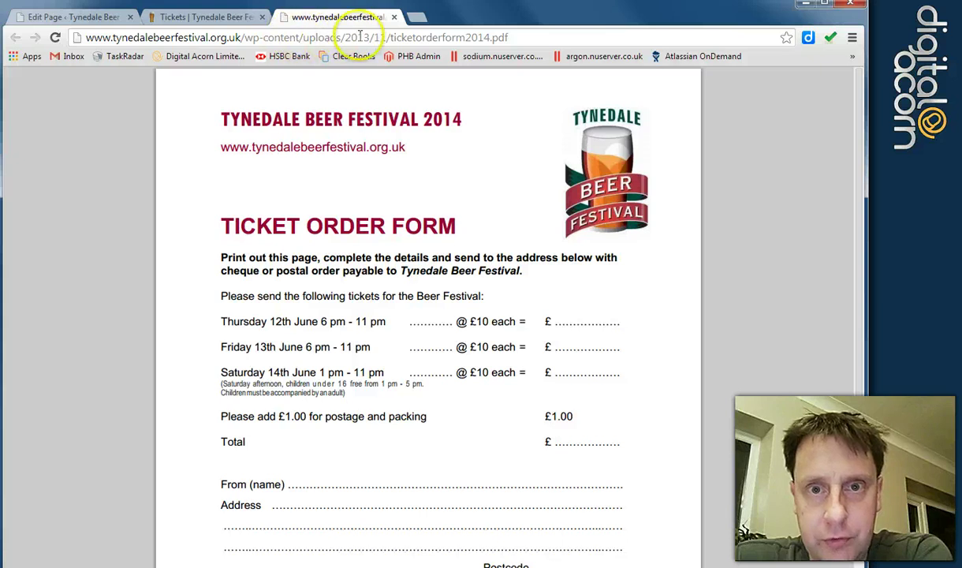
pyautogui.click(524, 38)
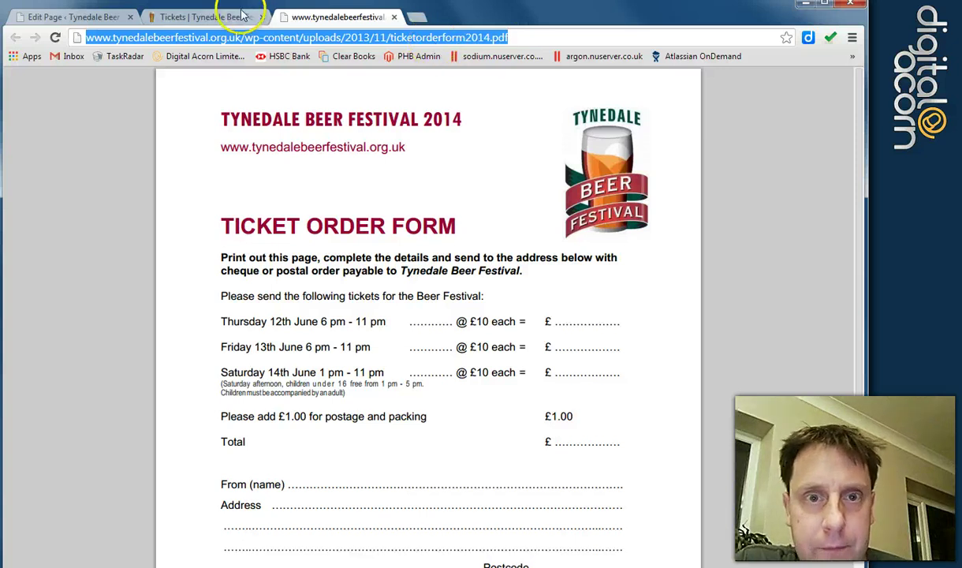
# Scroll the live Tickets page back up, then switch to the Edit Page tab
pyautogui.click(213, 17)
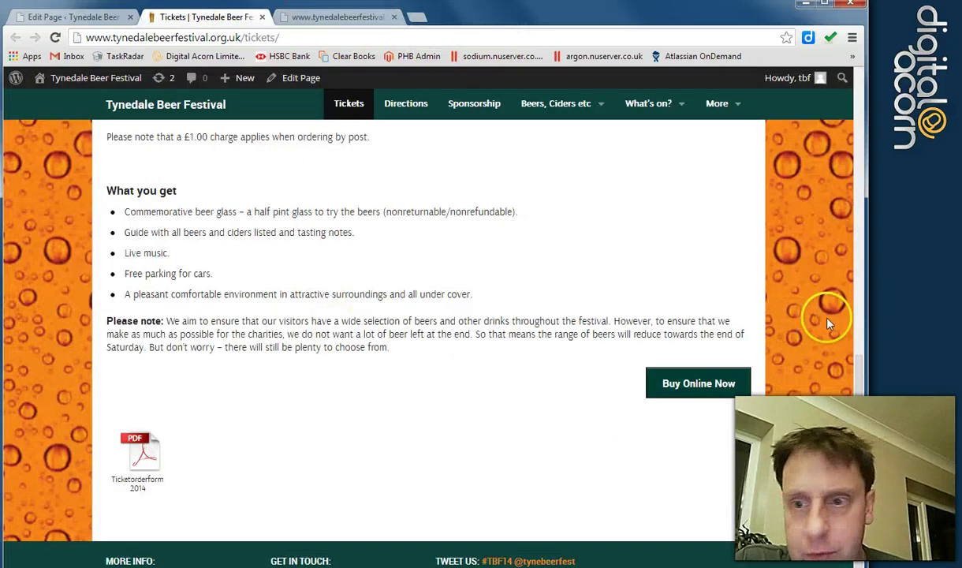
pyautogui.moveTo(860, 363)
pyautogui.mouseDown()
pyautogui.moveTo(860, 280)
pyautogui.moveTo(845, 360)
pyautogui.mouseUp()
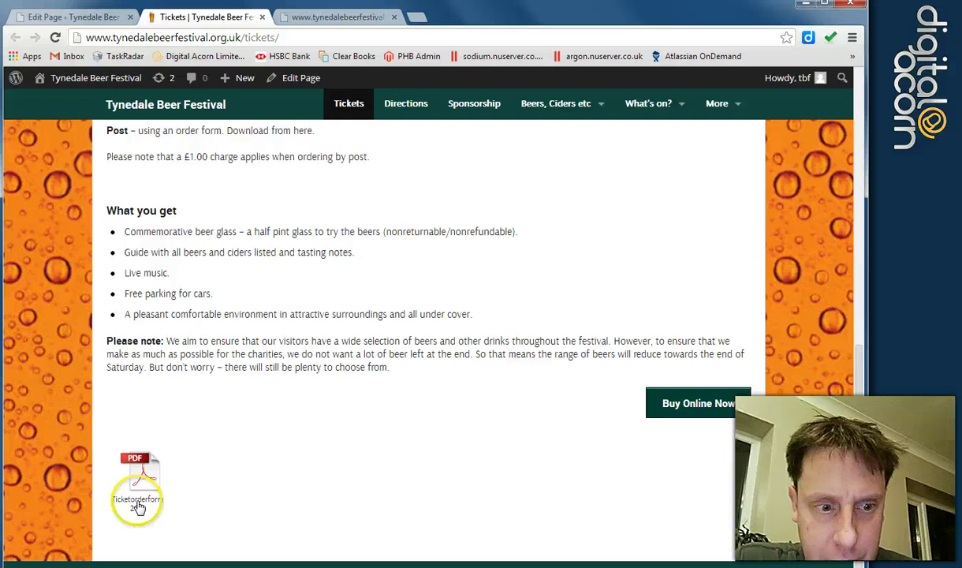
pyautogui.moveTo(863, 475); pyautogui.dragTo(837, 191)
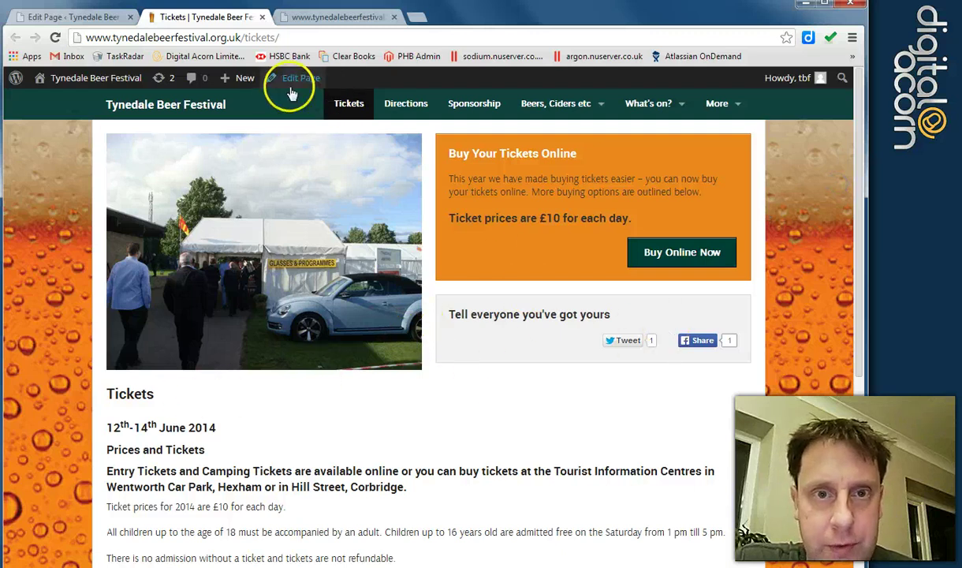
pyautogui.click(79, 17)
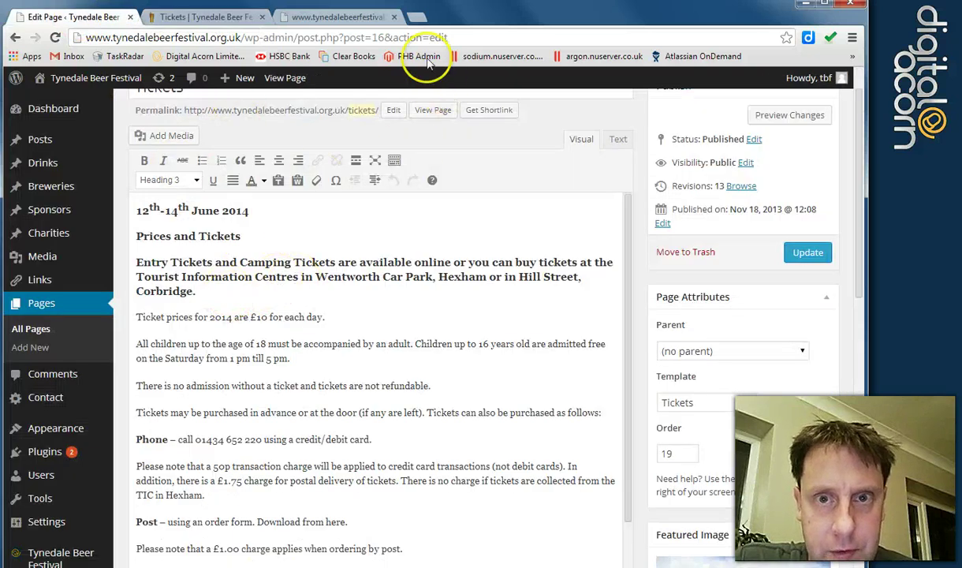
# Start a new paragraph right after 'Corbridge.' for the order-form line
pyautogui.click(264, 308)
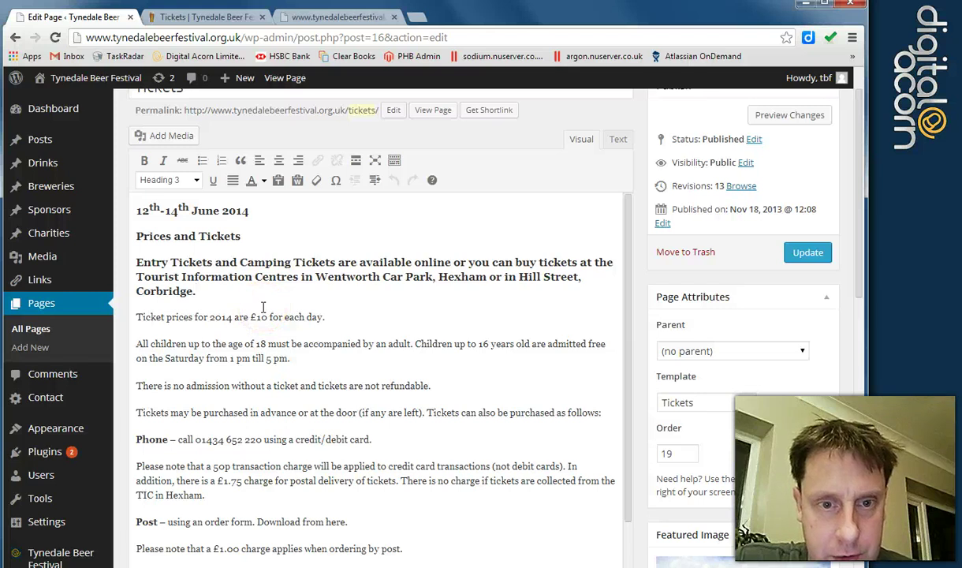
pyautogui.press('Return')
pyautogui.write('Download an order-form here')
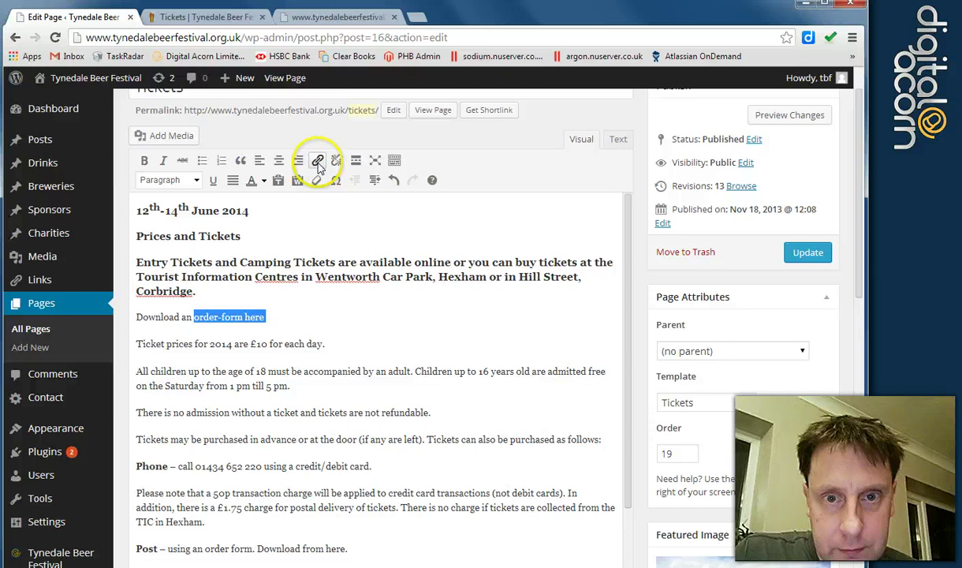
# Link 'order-form here' to the pasted PDF URL and update the Tickets page
pyautogui.click(318, 163)
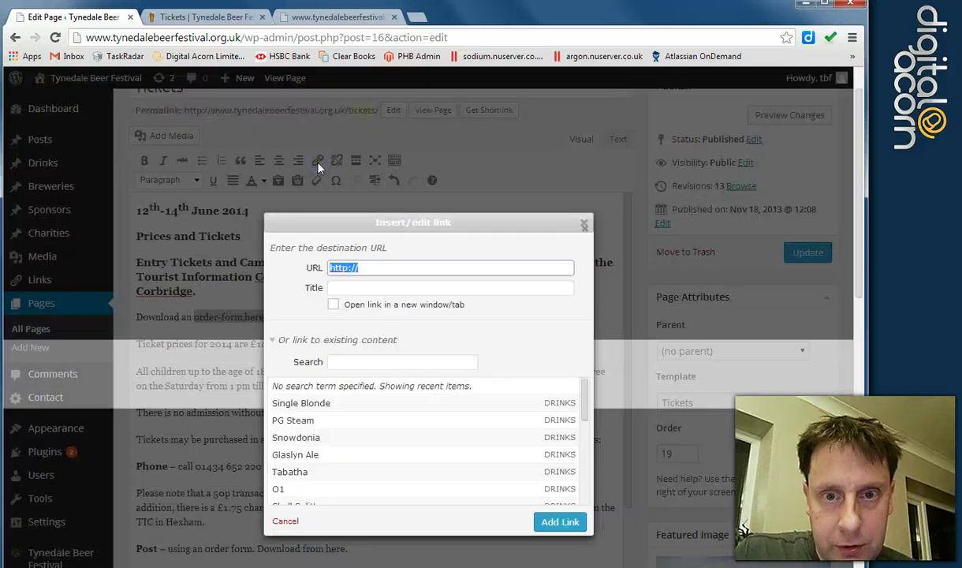
pyautogui.hotkey('ctrl', 'v')
pyautogui.click(372, 287)
pyautogui.click(564, 527)
pyautogui.click(566, 530)
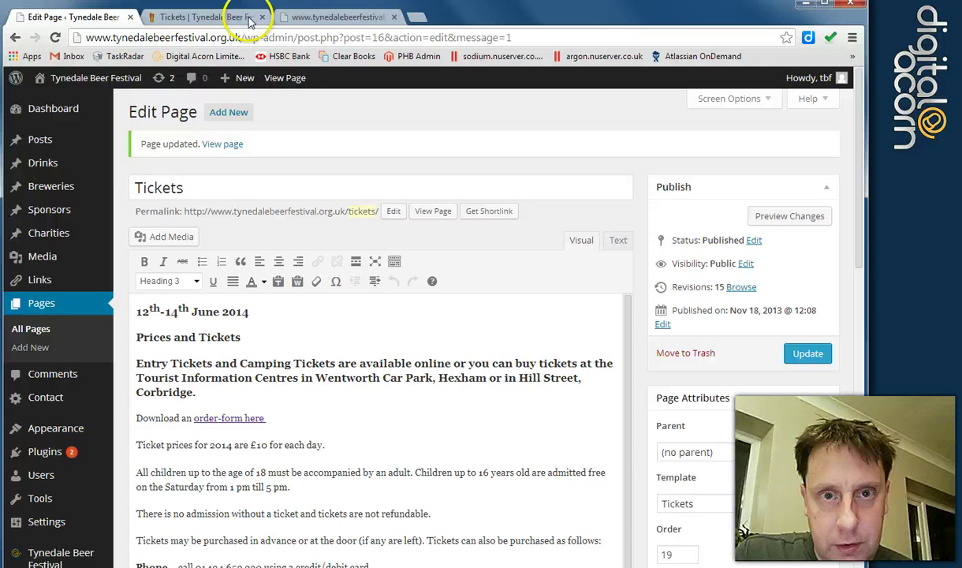
pyautogui.click(207, 17)
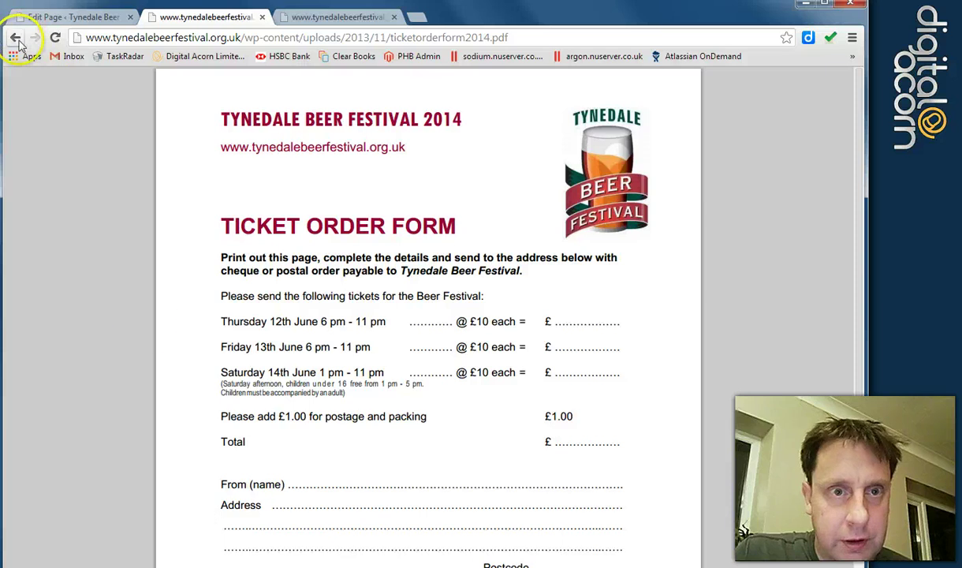
# Go back from the PDF to the live Tickets page, then to the editor tab
pyautogui.click(15, 37)
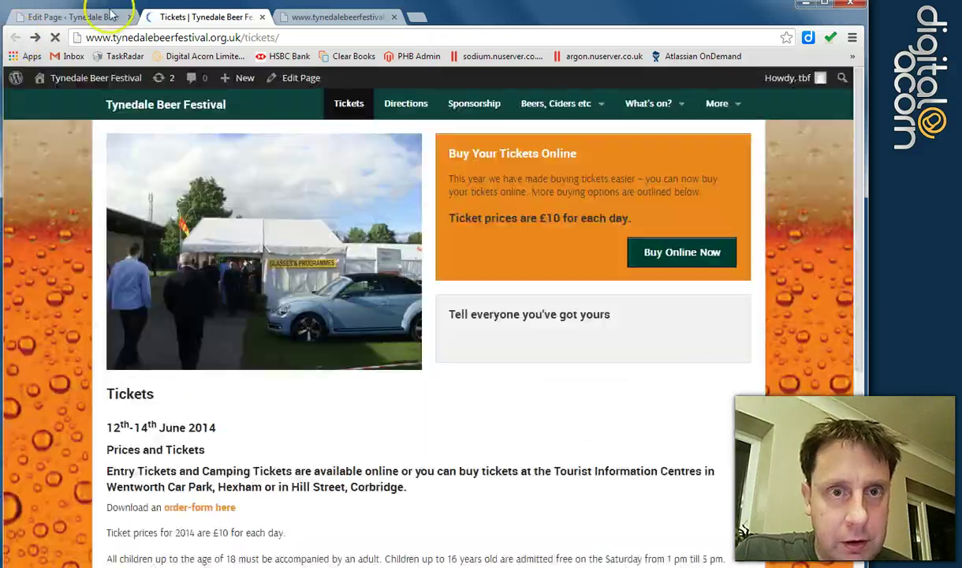
pyautogui.click(87, 19)
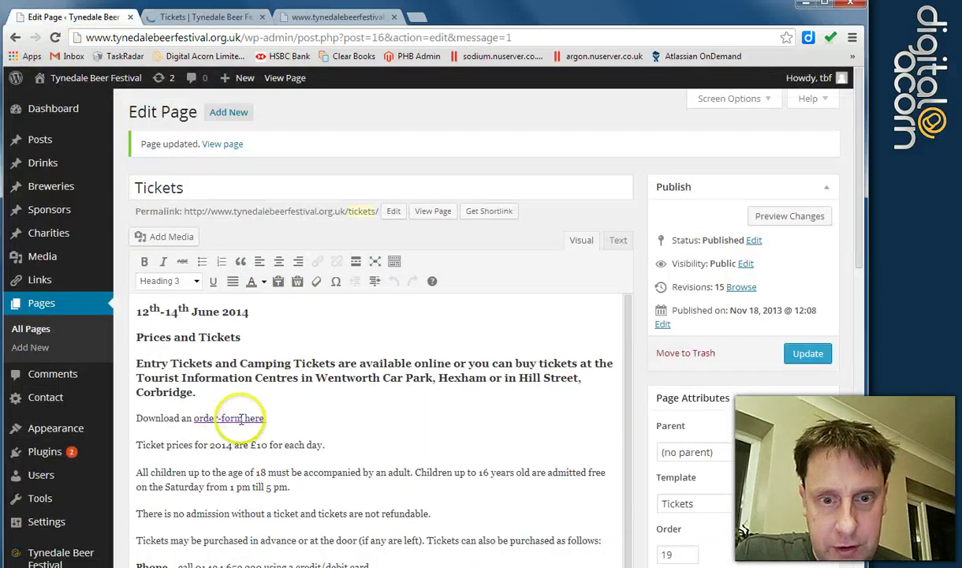
# Set the order-form link to open in a new window/tab and update the page
pyautogui.click(319, 263)
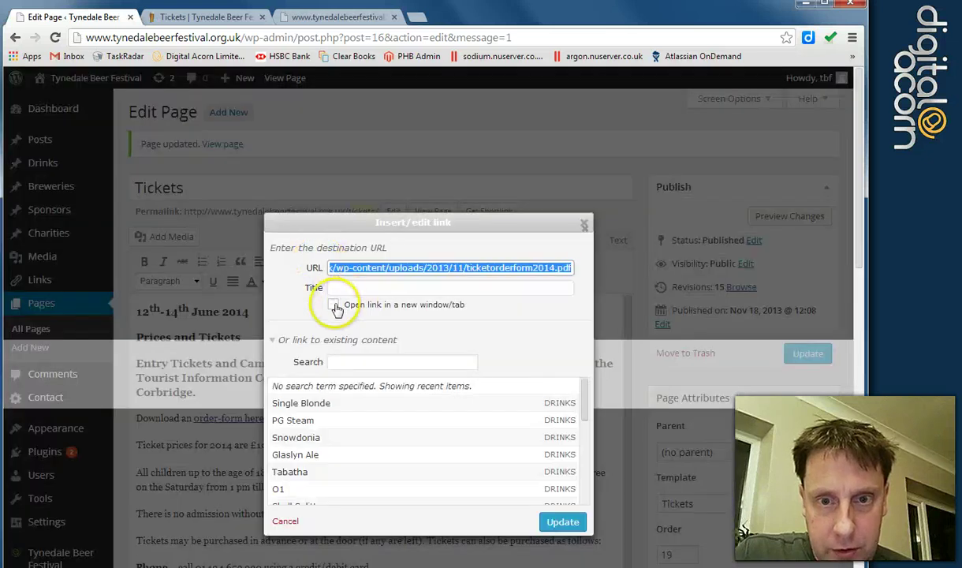
pyautogui.click(334, 305)
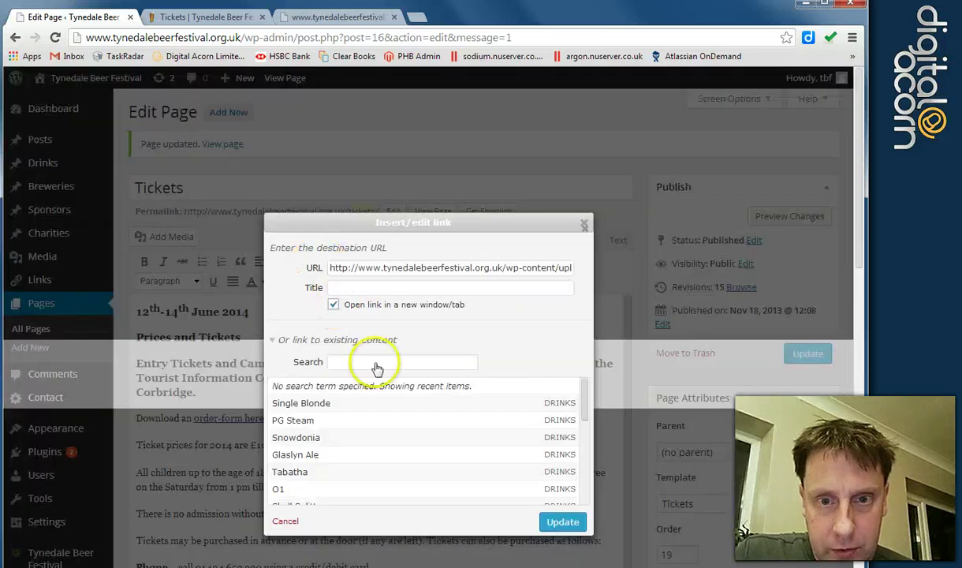
pyautogui.click(563, 522)
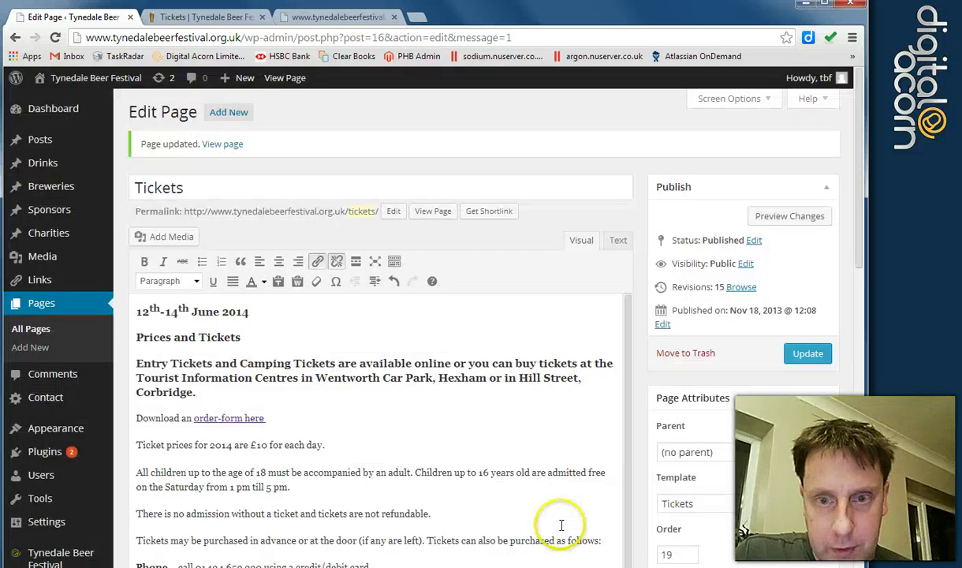
pyautogui.click(811, 354)
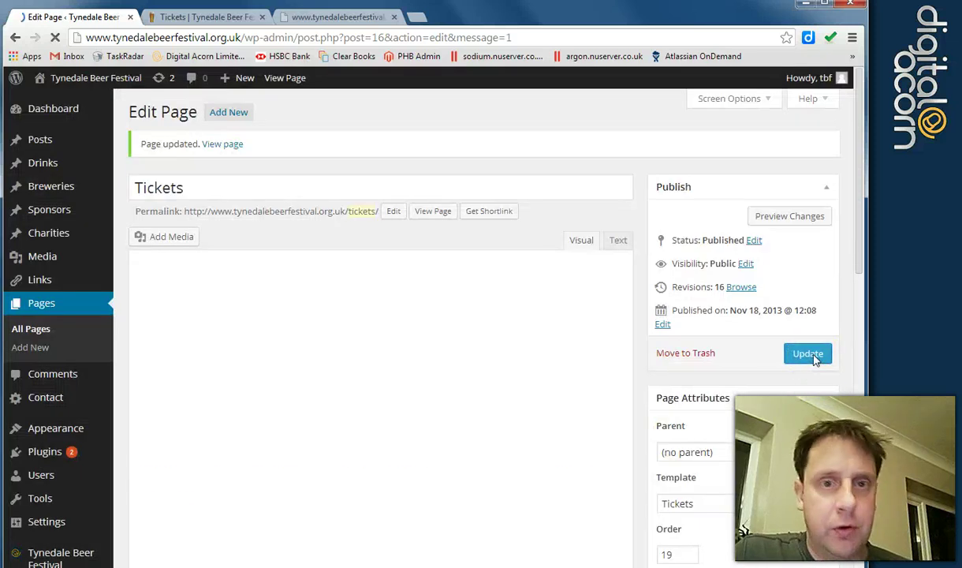